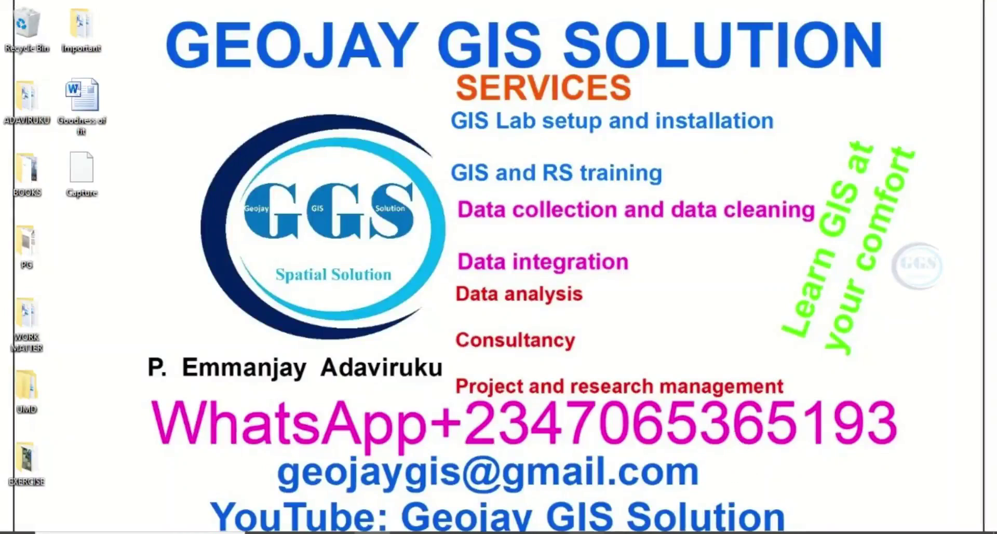
- Bring up the Exercise presentation on its '3 Ways To Get Coordinates of Point Features in QGIS' slide
{"action": "left_click", "coordinate": [596, 527]}
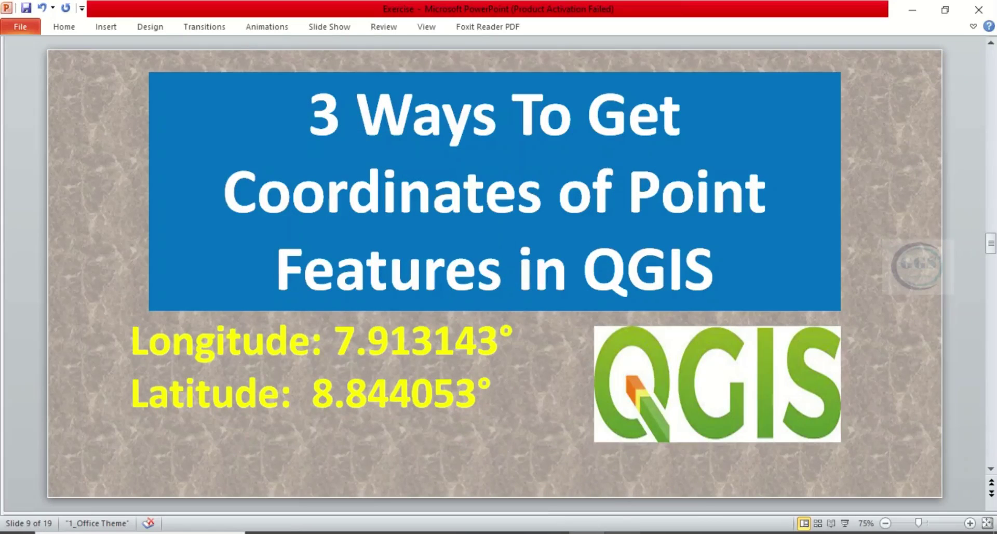
- Switch from PowerPoint to the QGIS window showing the Occupants point layer
{"action": "left_click", "coordinate": [623, 532]}
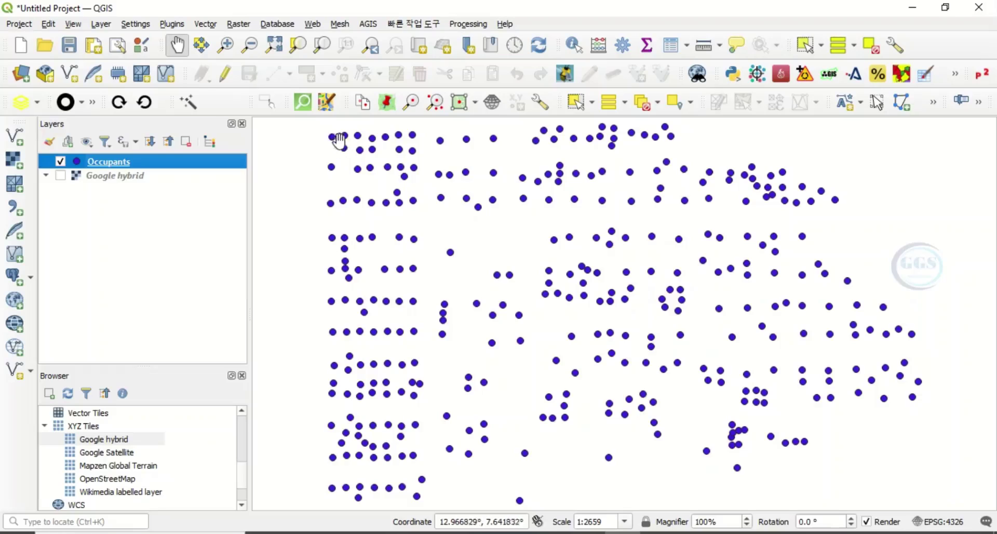
- Open the Occupants attribute table, select and deselect the first two records, then close it
{"action": "right_click", "coordinate": [124, 165]}
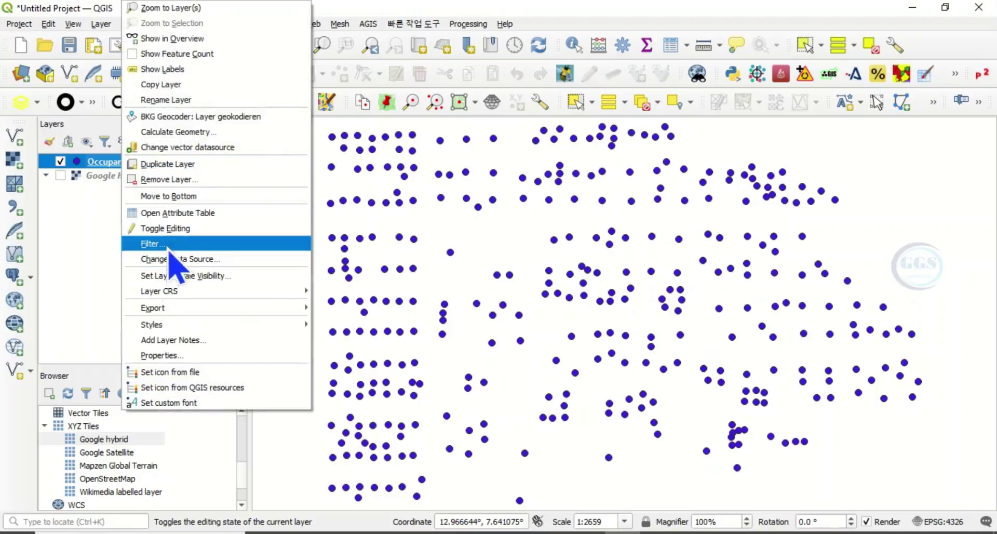
{"action": "left_click", "coordinate": [189, 213]}
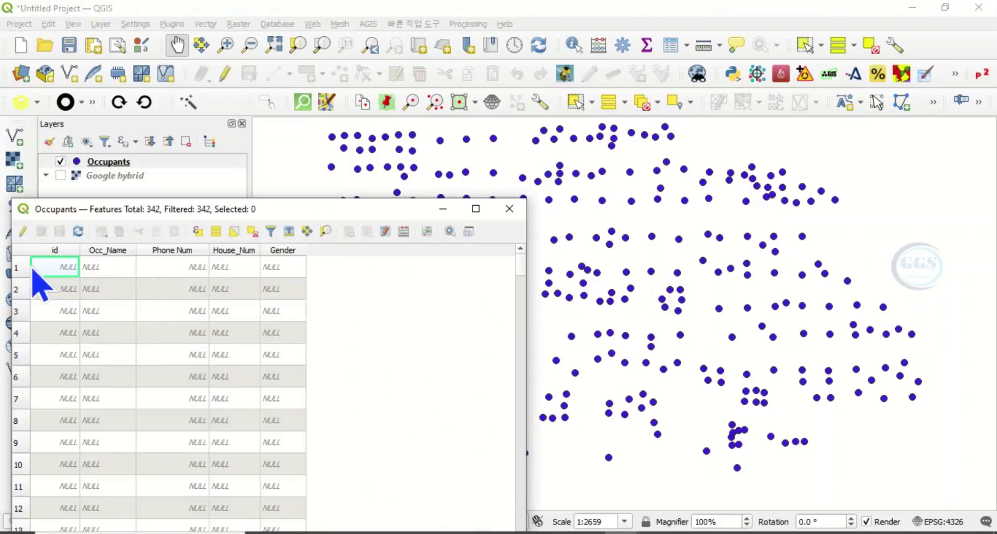
{"action": "left_click_drag", "start_coordinate": [22, 276], "coordinate": [27, 292]}
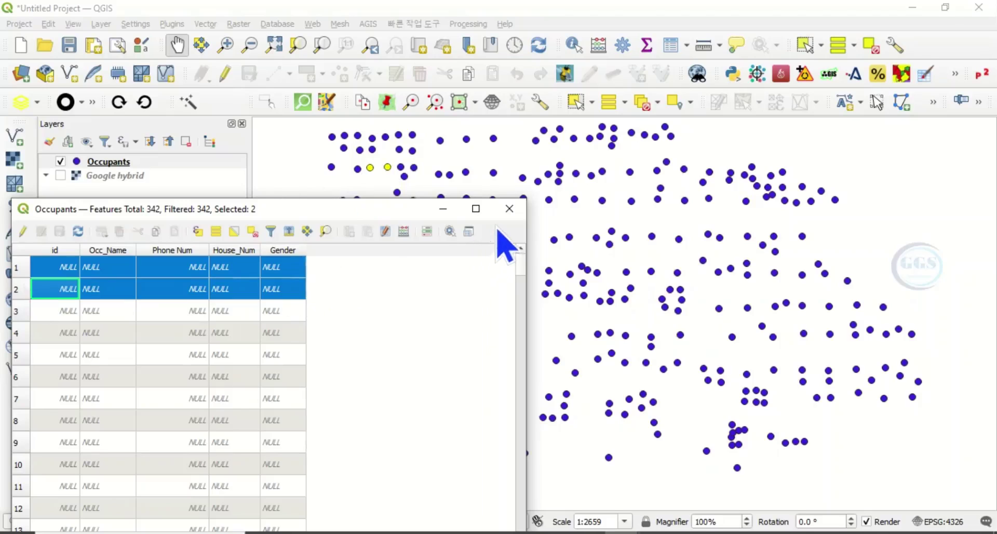
{"action": "left_click", "coordinate": [252, 232]}
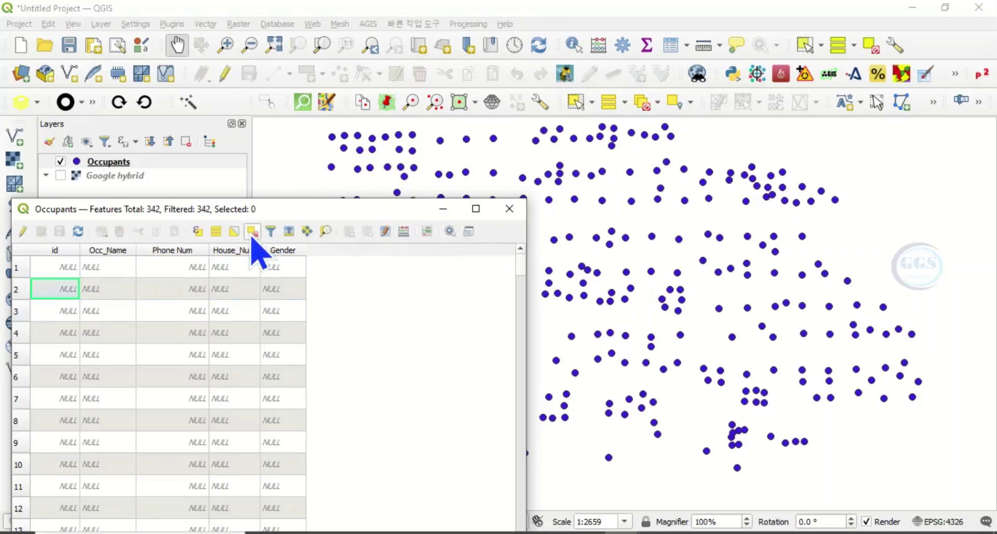
{"action": "left_click", "coordinate": [516, 214]}
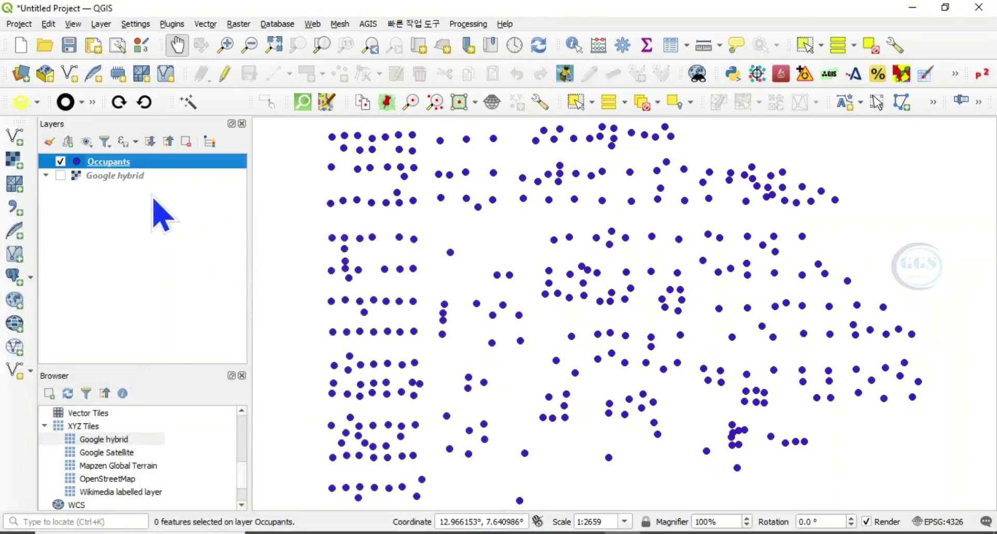
- Reopen the Occupants attribute table and put the layer into edit mode
{"action": "right_click", "coordinate": [120, 162]}
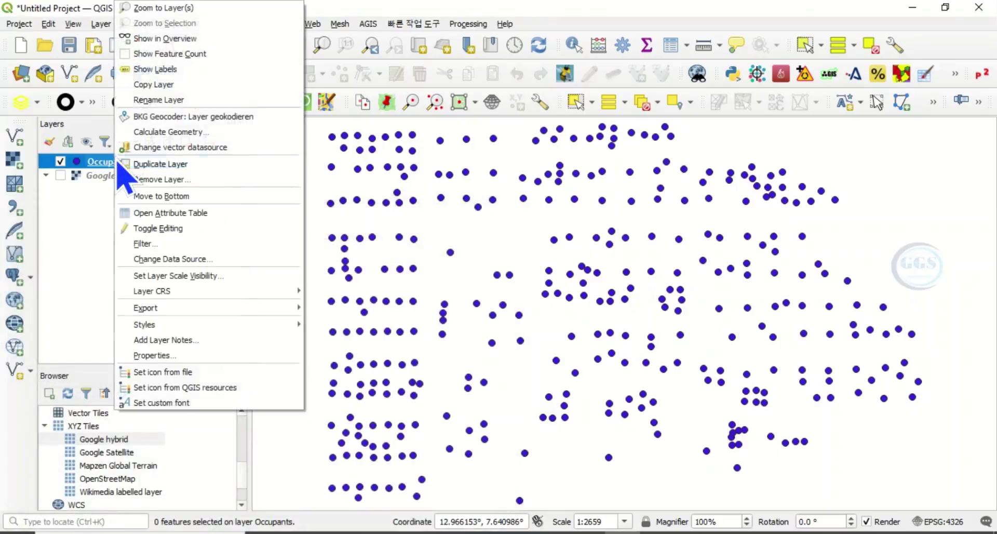
{"action": "left_click", "coordinate": [177, 214]}
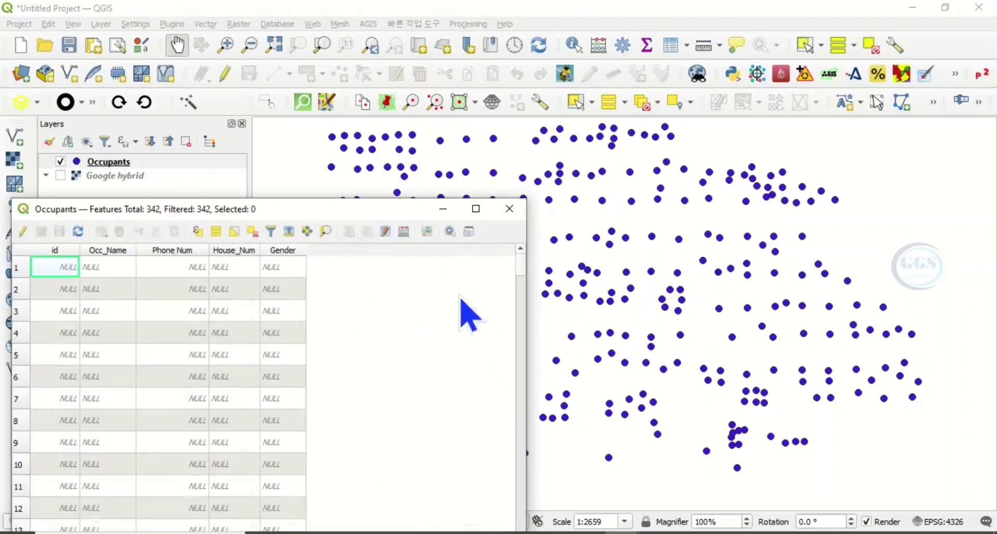
{"action": "left_click", "coordinate": [23, 233]}
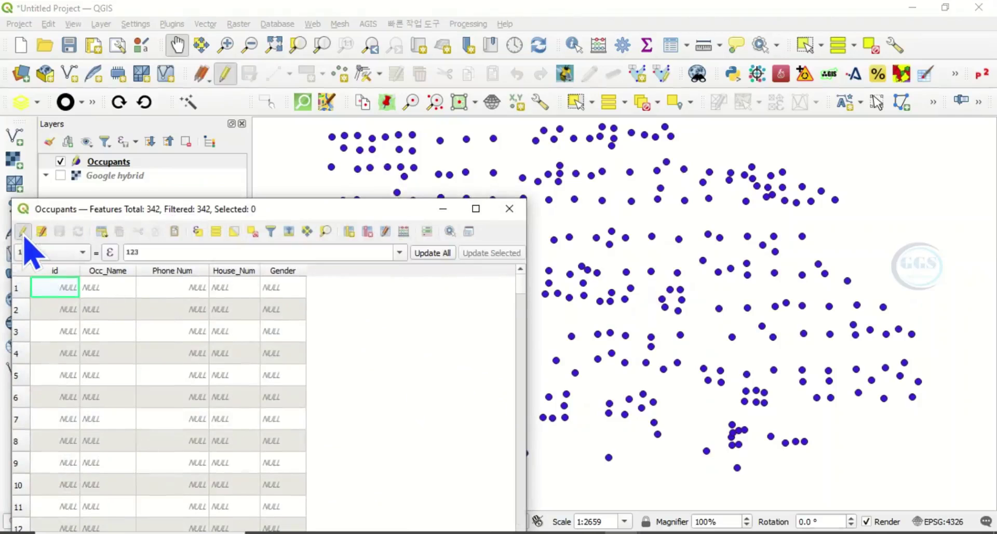
- Create a decimal Longitude field (length 10, precision 3) filled with the $x expression
{"action": "left_click", "coordinate": [404, 232]}
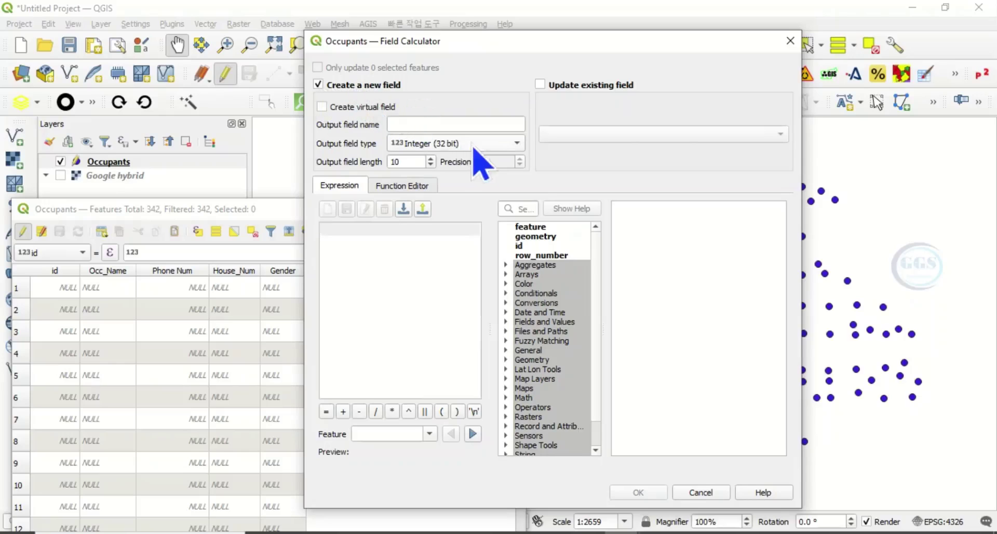
{"action": "left_click", "coordinate": [414, 123]}
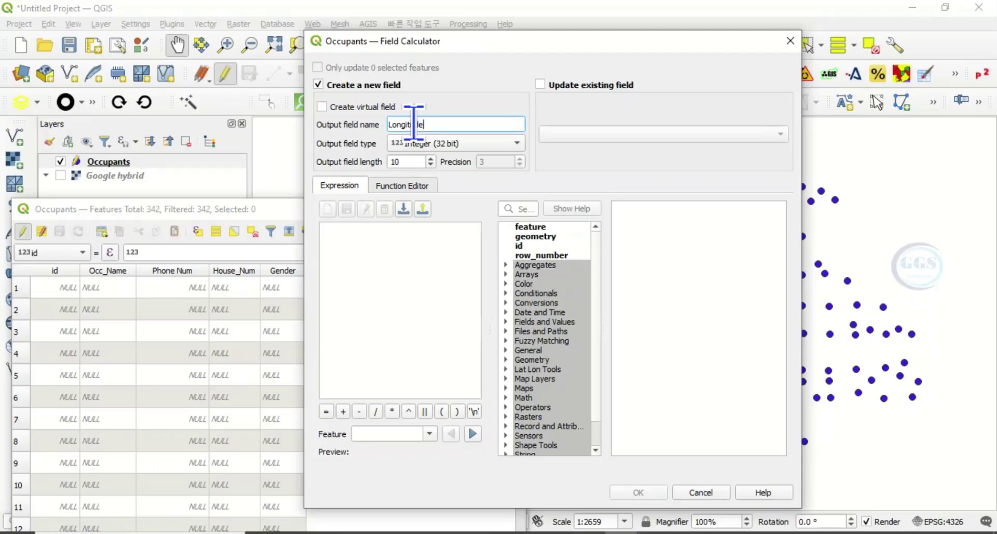
{"action": "type", "text": "Longitude"}
{"action": "left_click", "coordinate": [517, 143]}
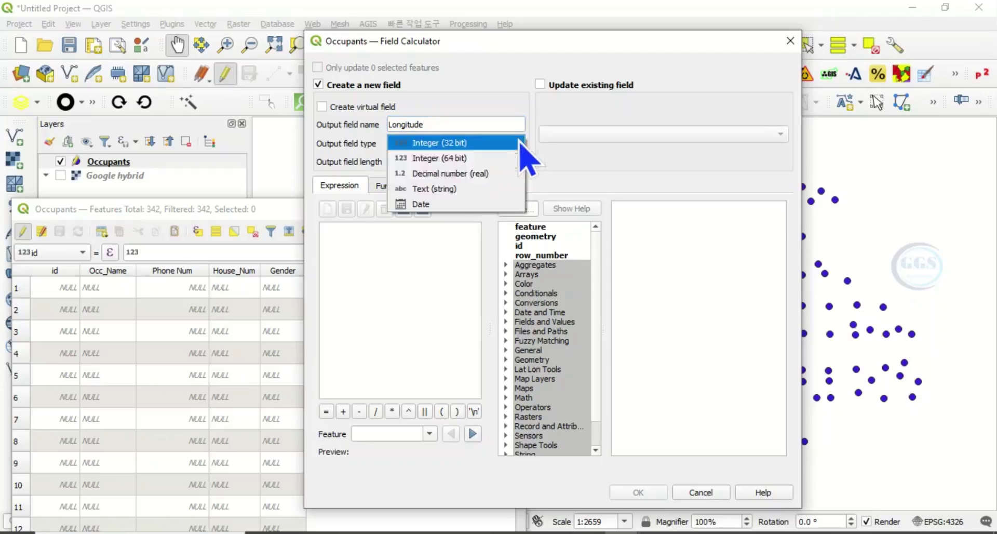
{"action": "left_click", "coordinate": [437, 174]}
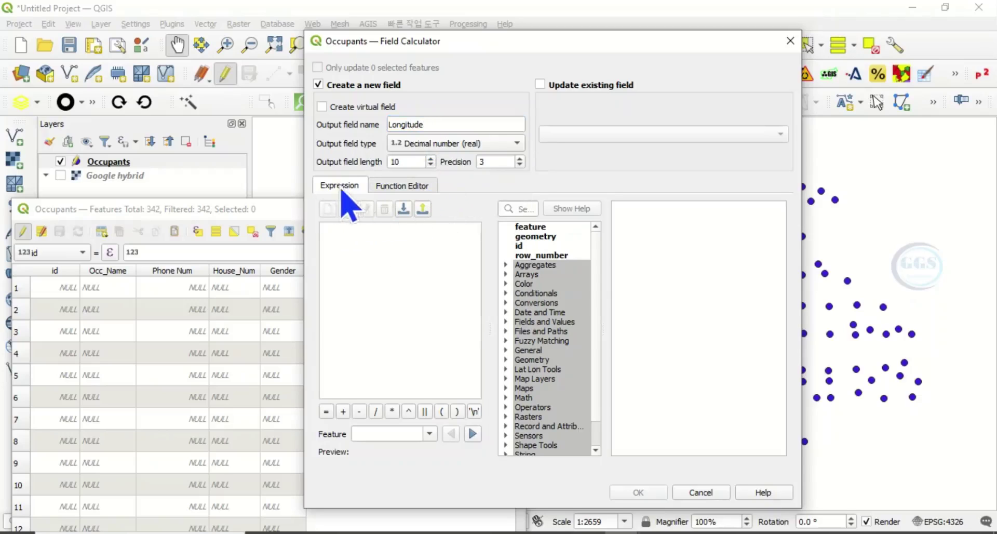
{"action": "left_click", "coordinate": [341, 240]}
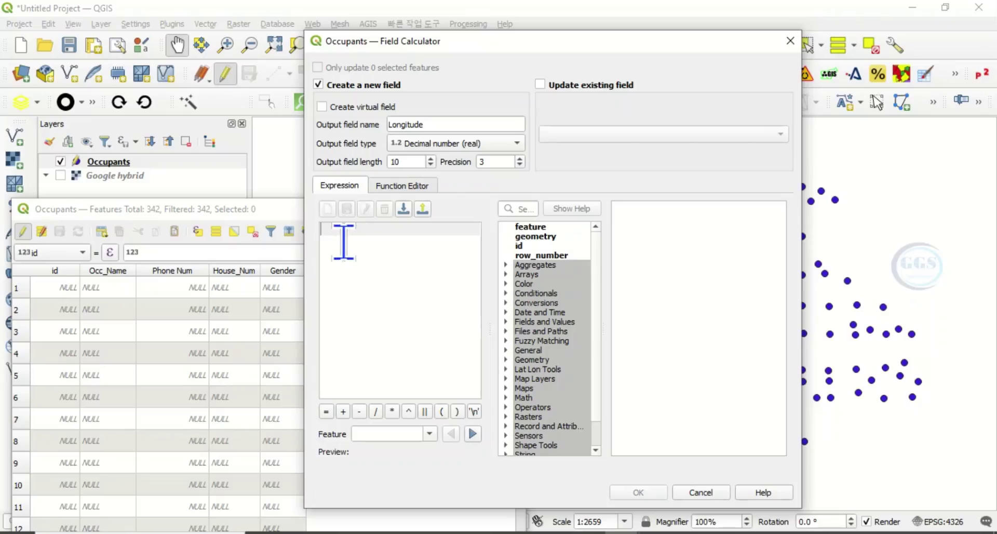
{"action": "type", "text": "$x"}
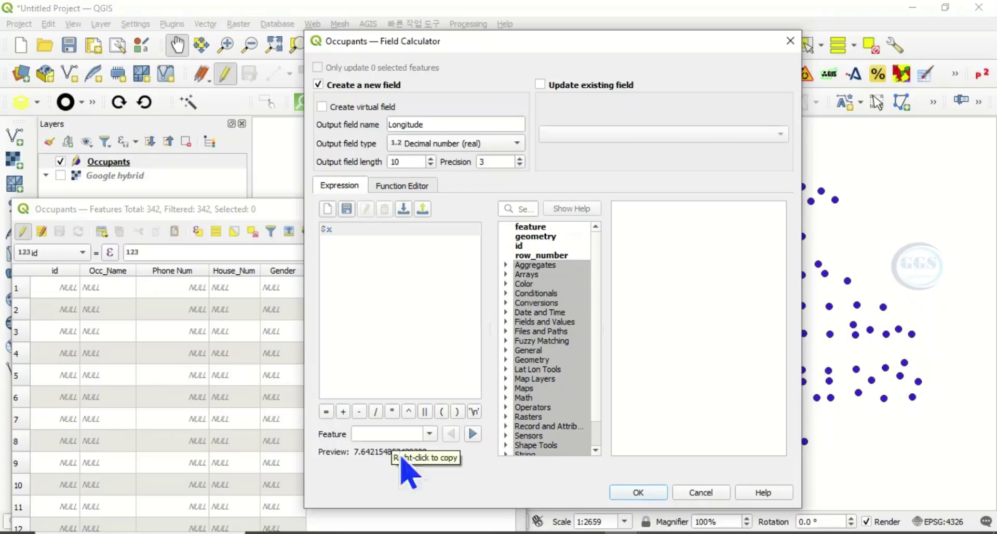
{"action": "left_click", "coordinate": [653, 493]}
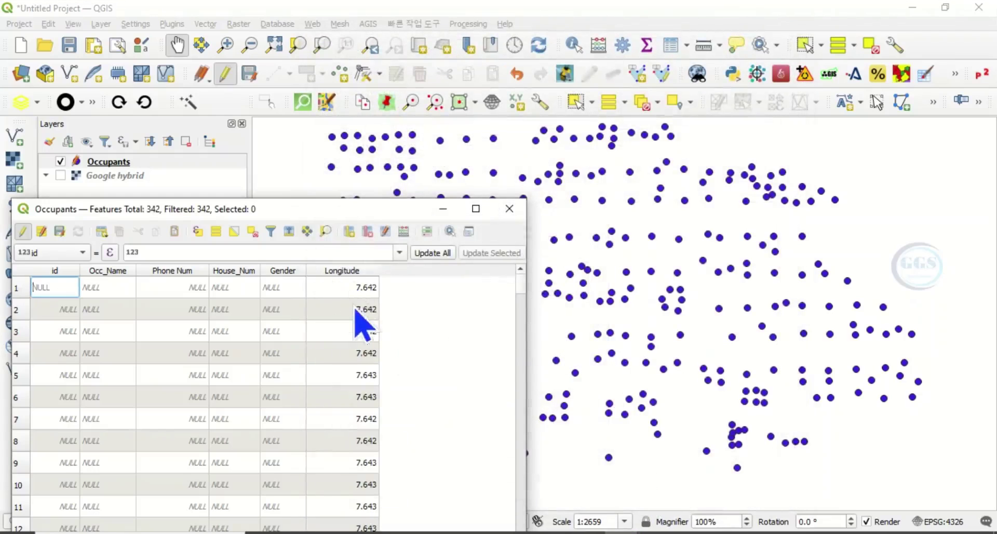
- Create a decimal Latitude field filled with the $y expression, about 12.967
{"action": "scroll", "coordinate": [356, 381], "scroll_direction": "down", "scroll_amount": 4}
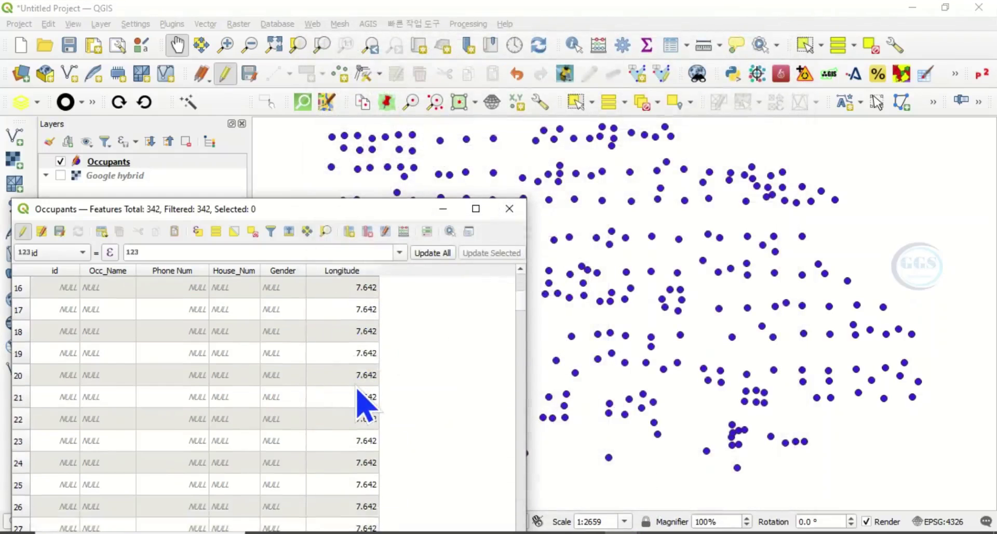
{"action": "scroll", "coordinate": [361, 366], "scroll_direction": "up", "scroll_amount": 4}
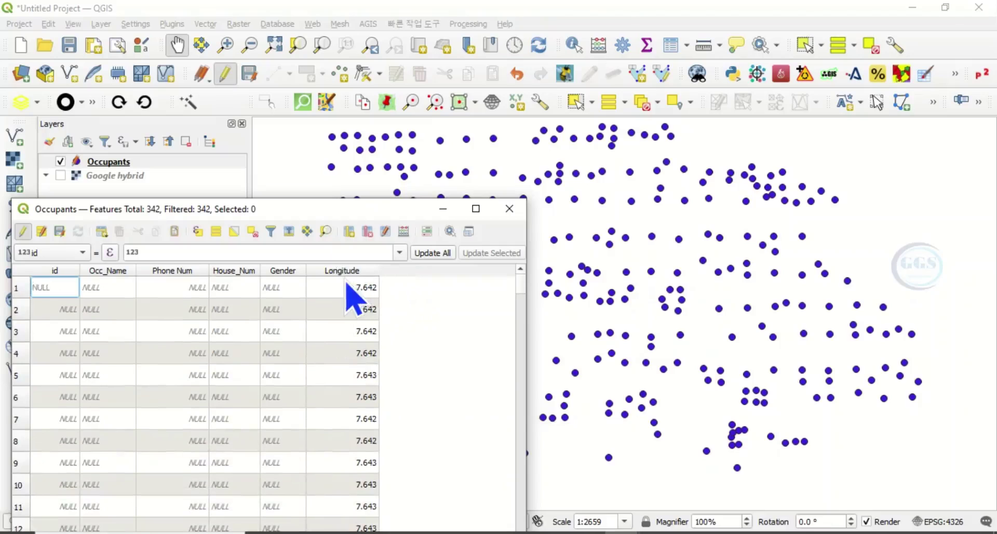
{"action": "left_click", "coordinate": [404, 232]}
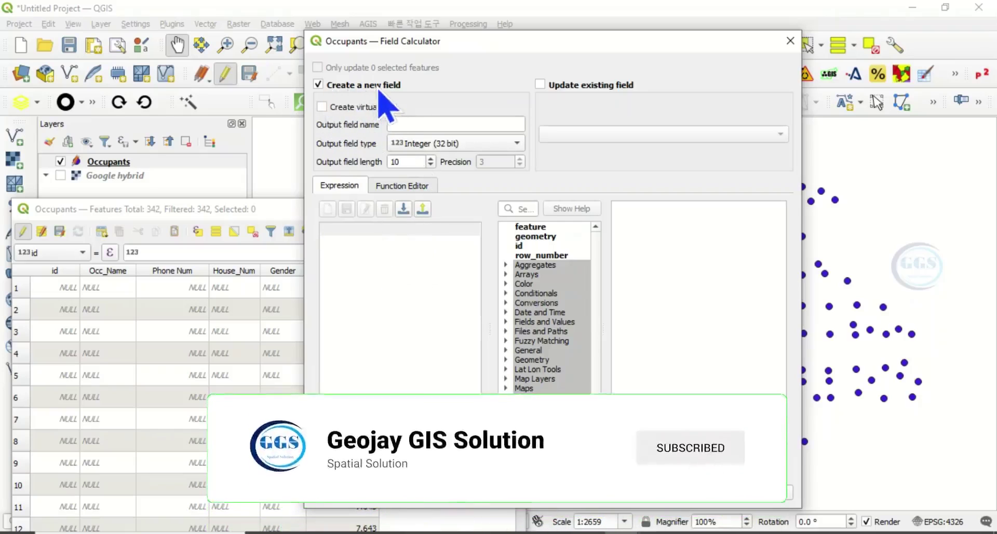
{"action": "left_click", "coordinate": [406, 125]}
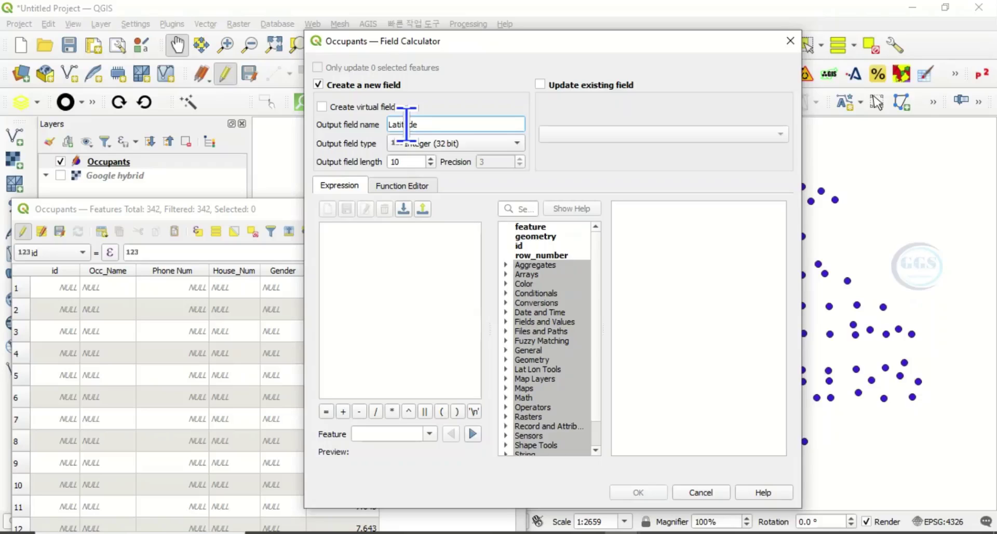
{"action": "left_click", "coordinate": [437, 144]}
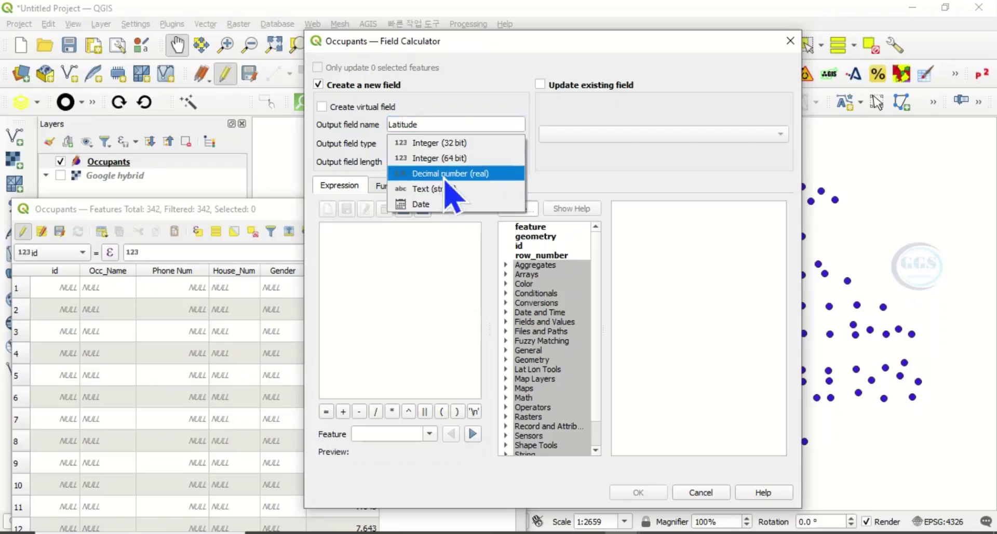
{"action": "left_click", "coordinate": [444, 177]}
{"action": "left_click", "coordinate": [370, 271]}
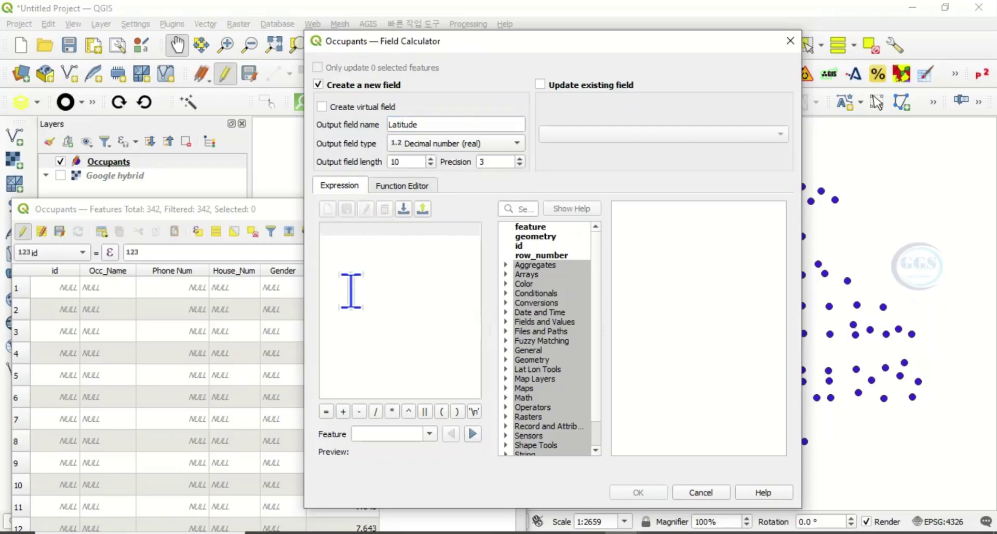
{"action": "type", "text": "$"}
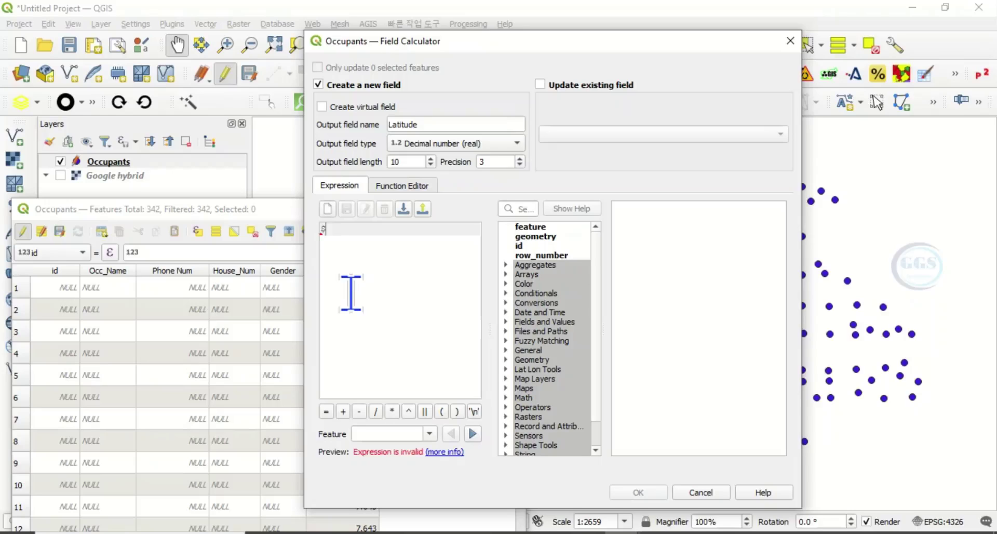
{"action": "type", "text": "y"}
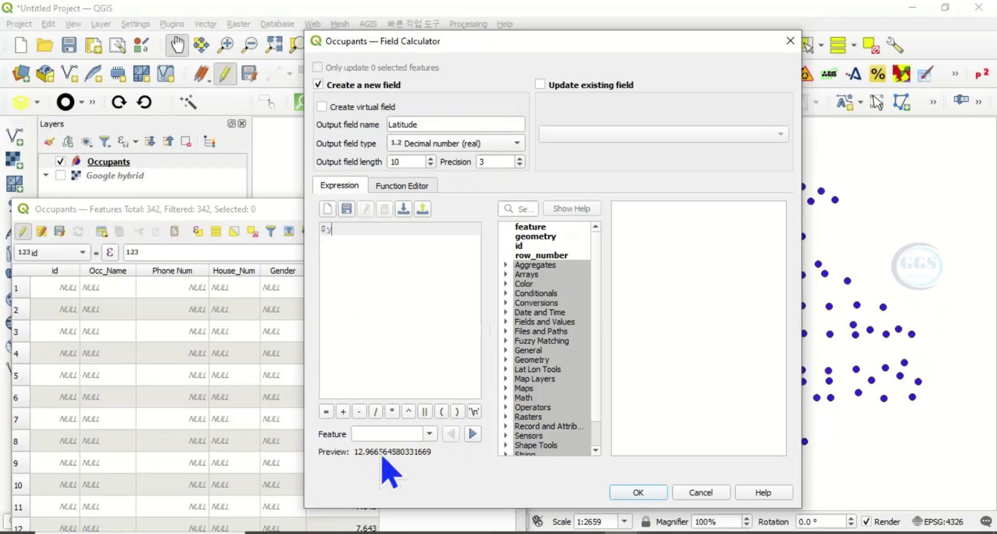
{"action": "left_click", "coordinate": [642, 492]}
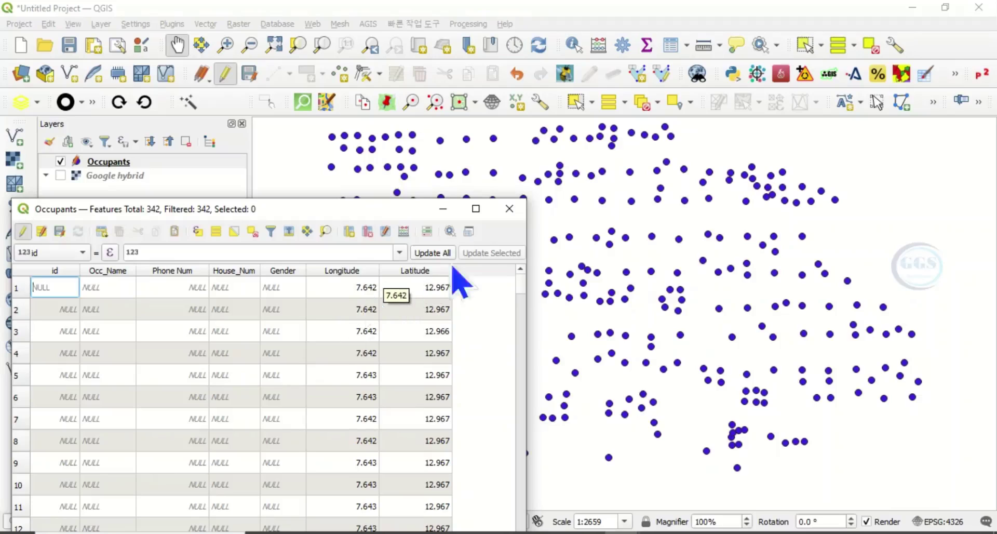
- Close the attribute table and end editing on the Occupants layer
{"action": "left_click", "coordinate": [509, 210]}
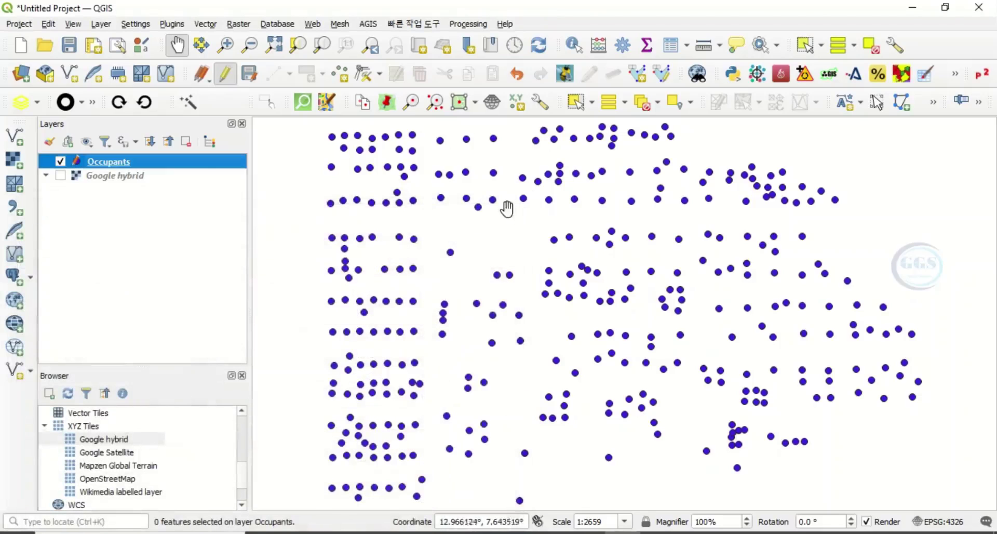
{"action": "left_click", "coordinate": [234, 82]}
{"action": "left_click", "coordinate": [515, 281]}
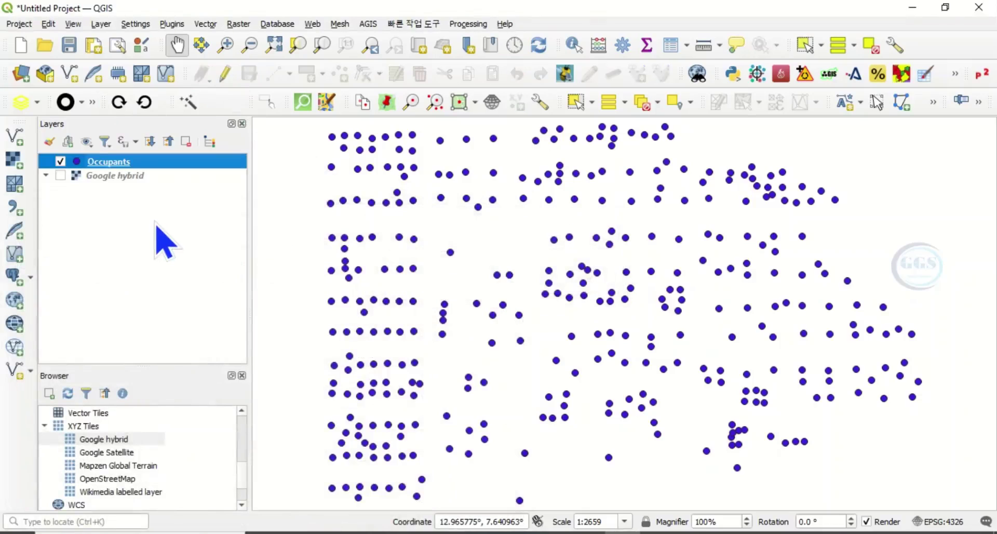
- Run Calculate Geometry on Occupants, writing X and Y degrees (EPSG:4326) into xcoord and ycoord
{"action": "right_click", "coordinate": [116, 162]}
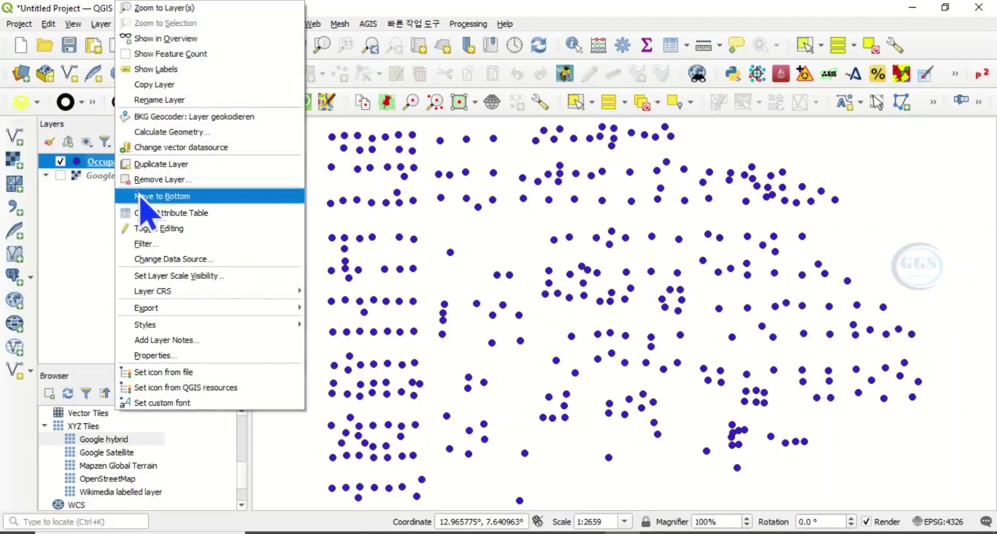
{"action": "left_click", "coordinate": [171, 136]}
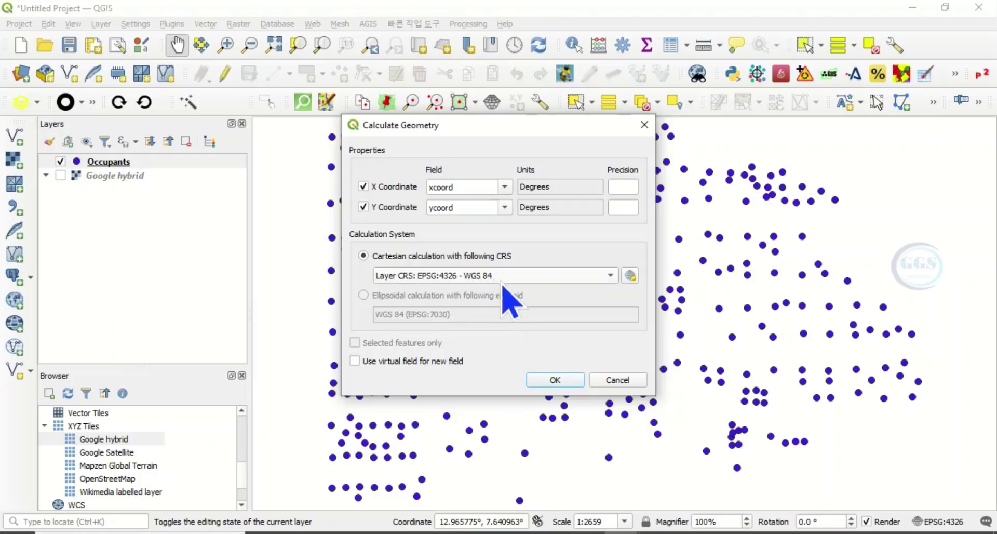
{"action": "left_click", "coordinate": [555, 380]}
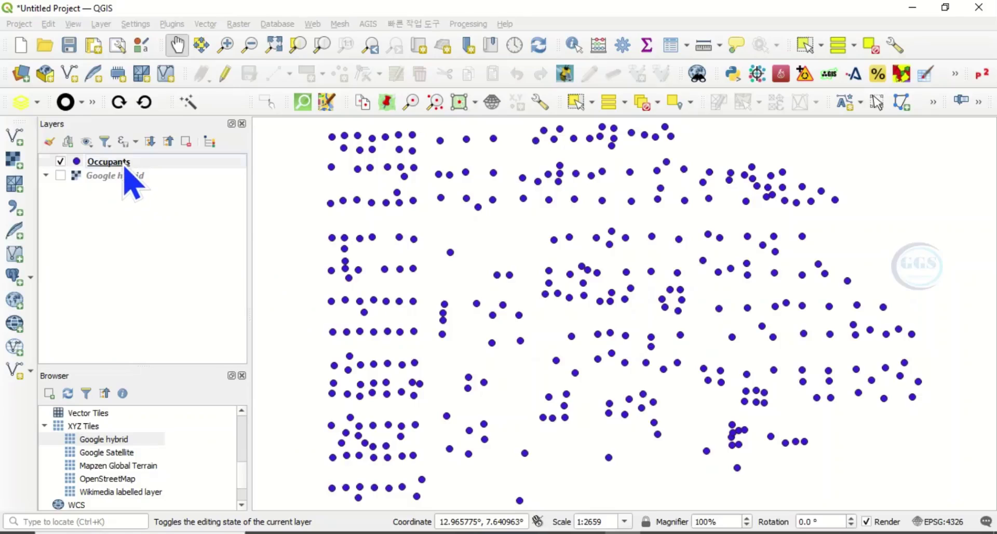
{"action": "right_click", "coordinate": [107, 163]}
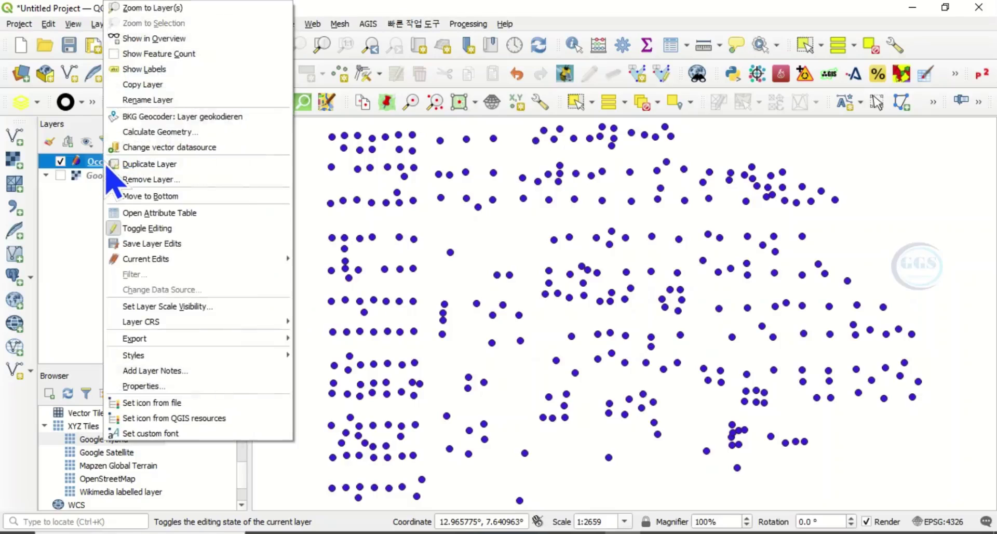
{"action": "left_click", "coordinate": [167, 214]}
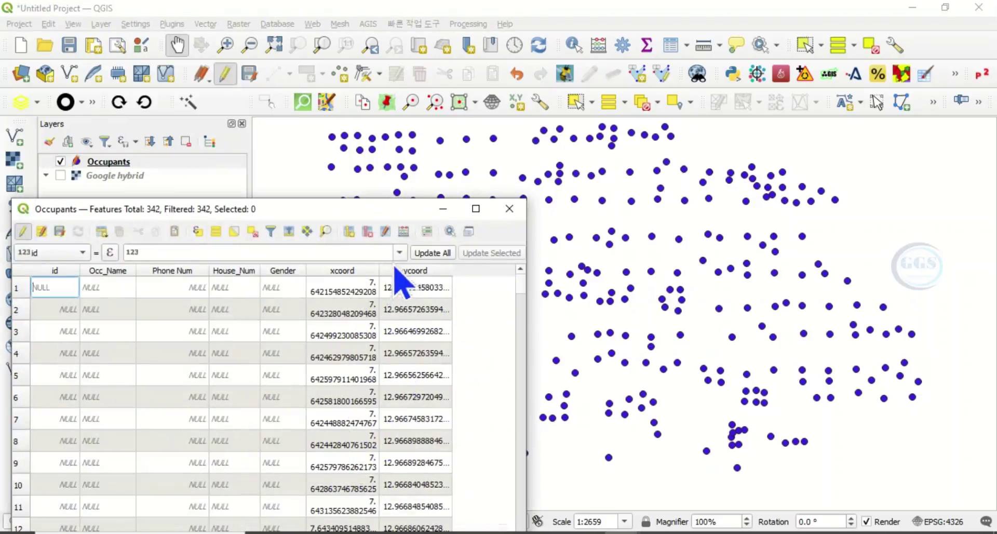
{"action": "double_click", "coordinate": [378, 268]}
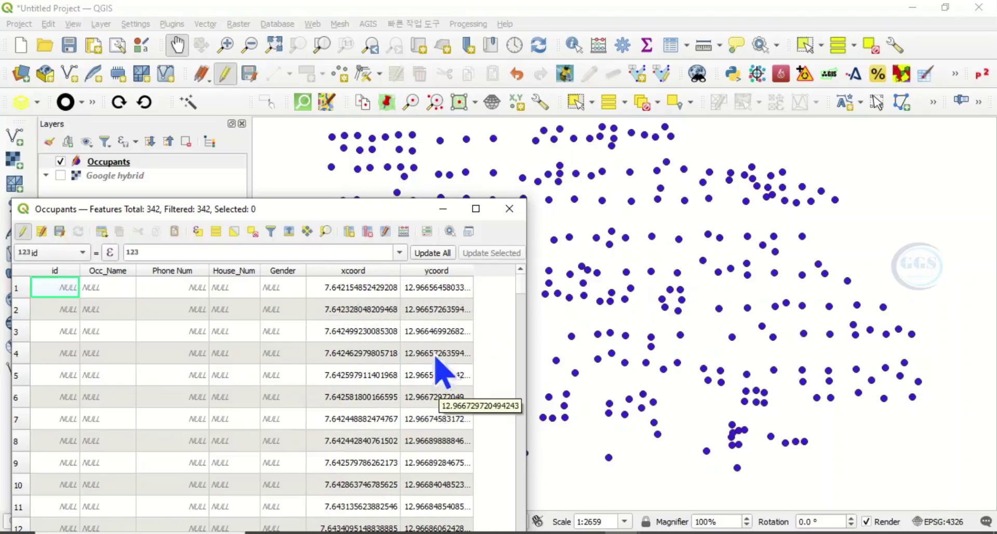
{"action": "left_click", "coordinate": [514, 211]}
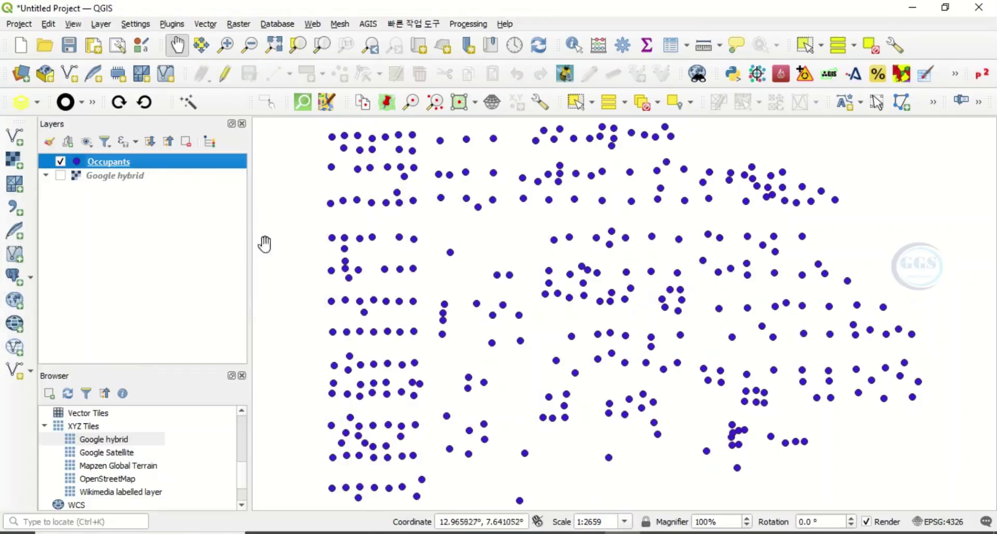
{"action": "left_click", "coordinate": [172, 24]}
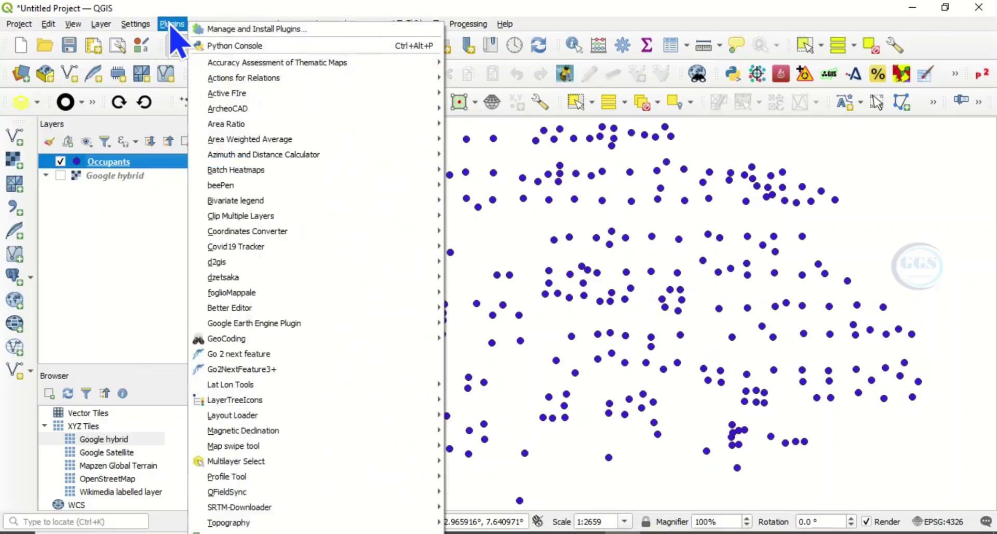
{"action": "left_click", "coordinate": [239, 30]}
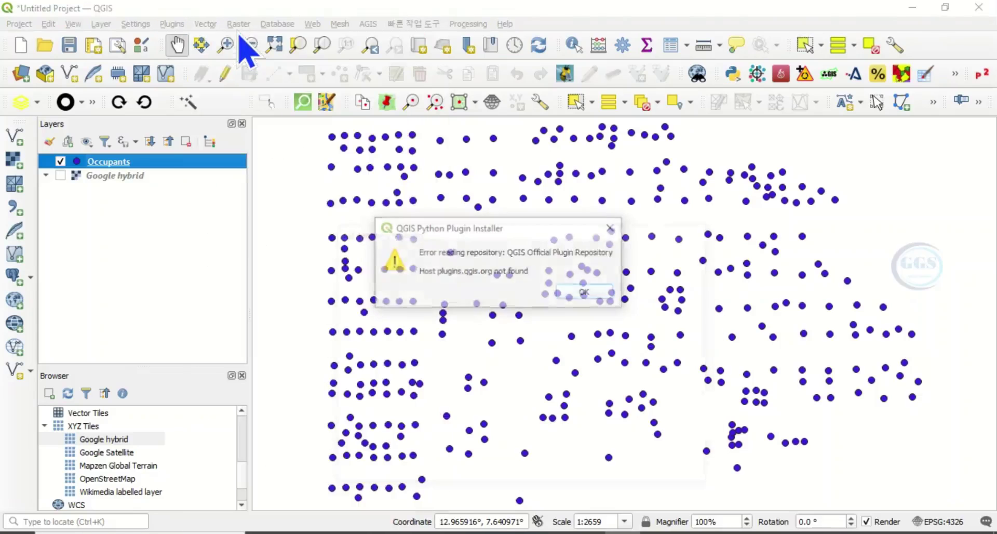
{"action": "left_click", "coordinate": [612, 229]}
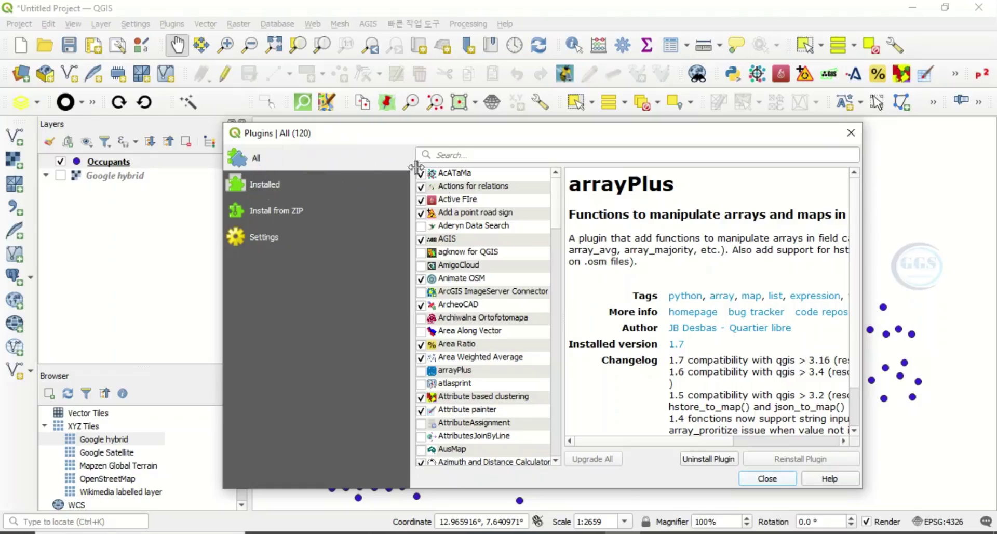
{"action": "type", "text": "calc"}
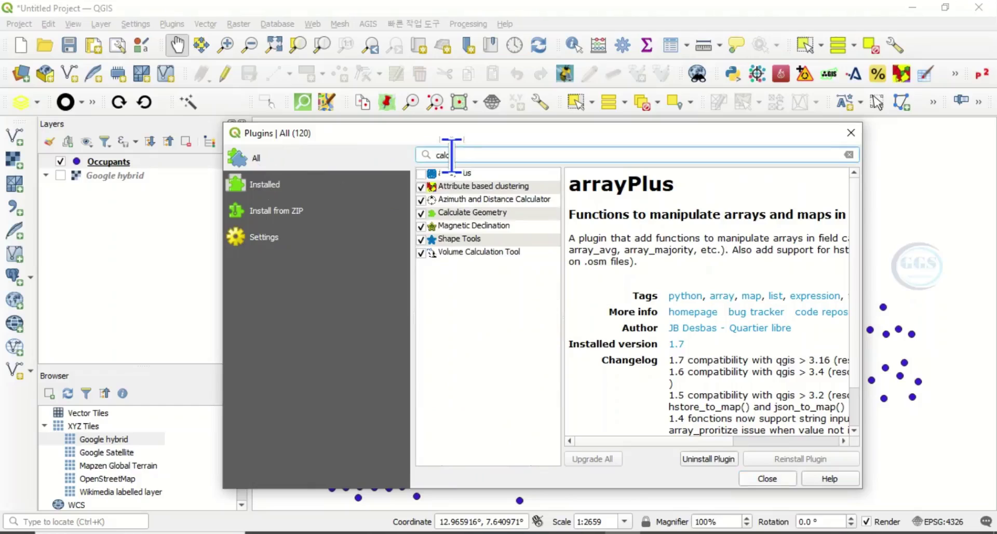
{"action": "left_click", "coordinate": [467, 217]}
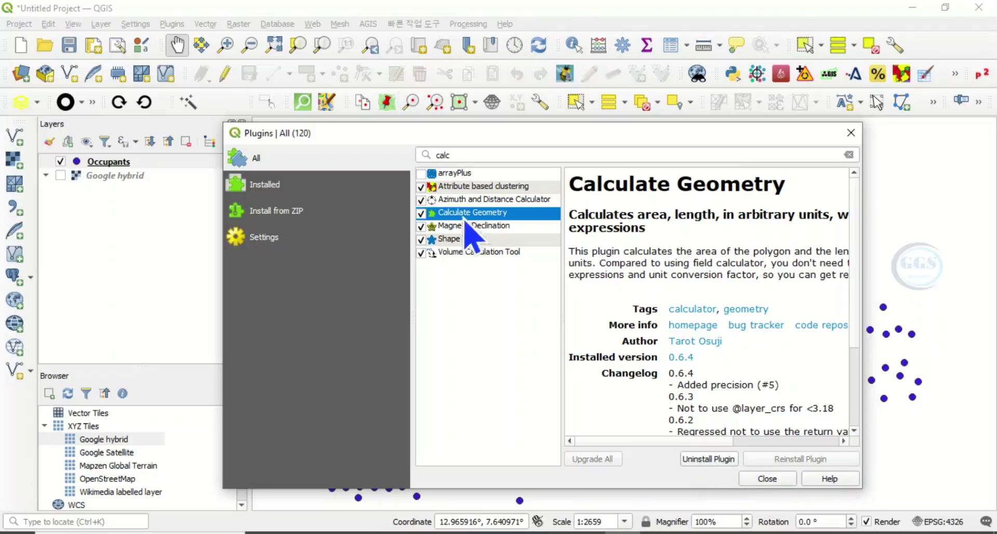
{"action": "left_click", "coordinate": [766, 478]}
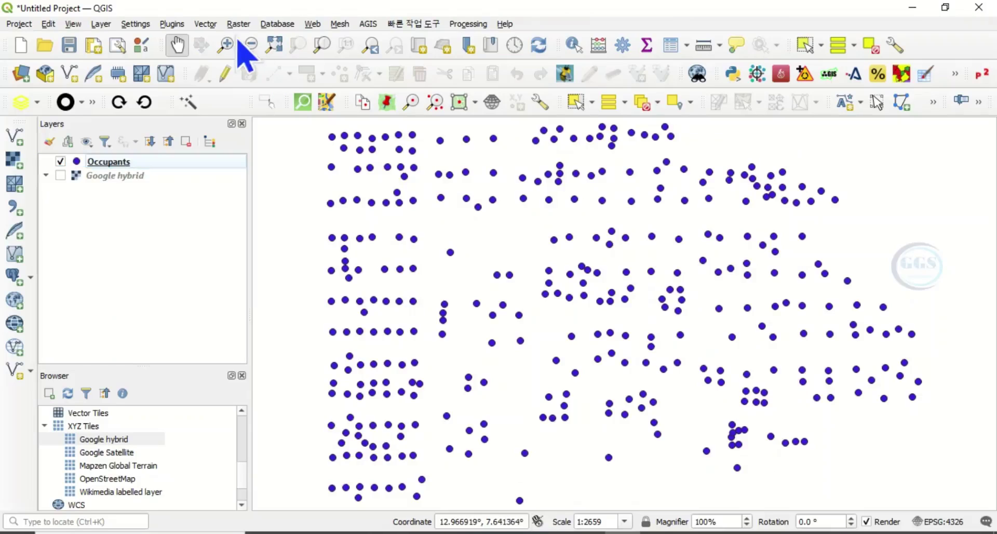
- Open Add Geometry Attributes for Occupants and save its output as Result.shp in EXERCISE
{"action": "left_click", "coordinate": [206, 24]}
{"action": "mouse_move", "coordinate": [263, 408]}
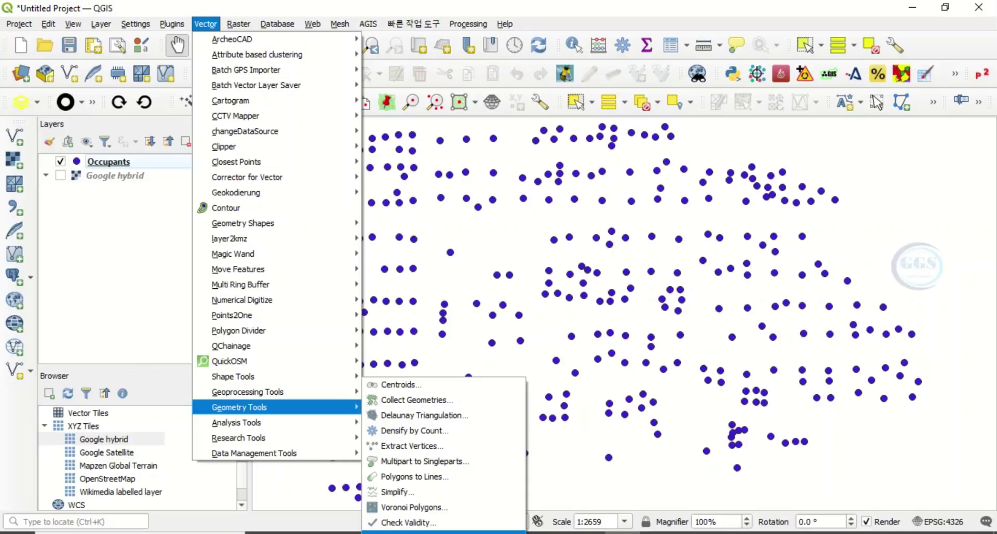
{"action": "left_click", "coordinate": [405, 533]}
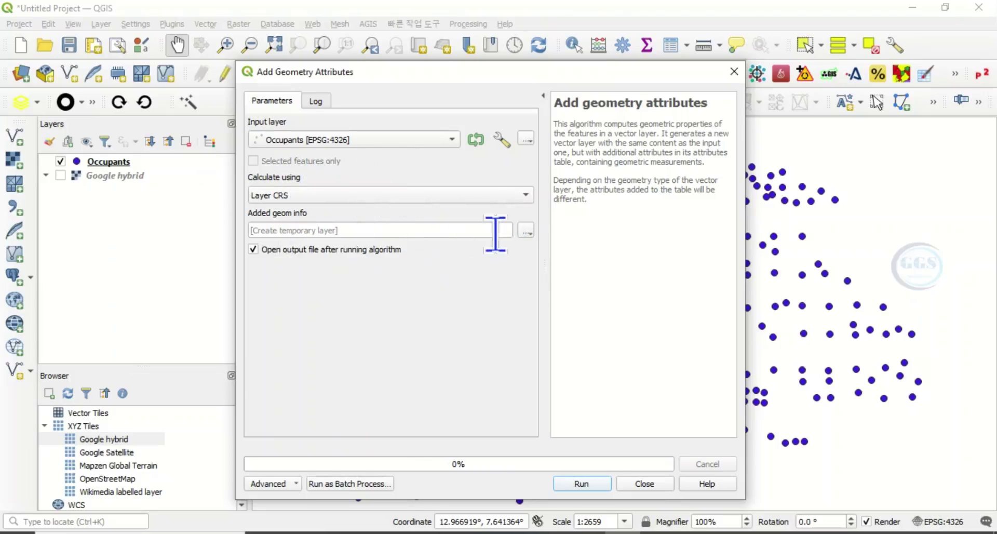
{"action": "left_click", "coordinate": [526, 231]}
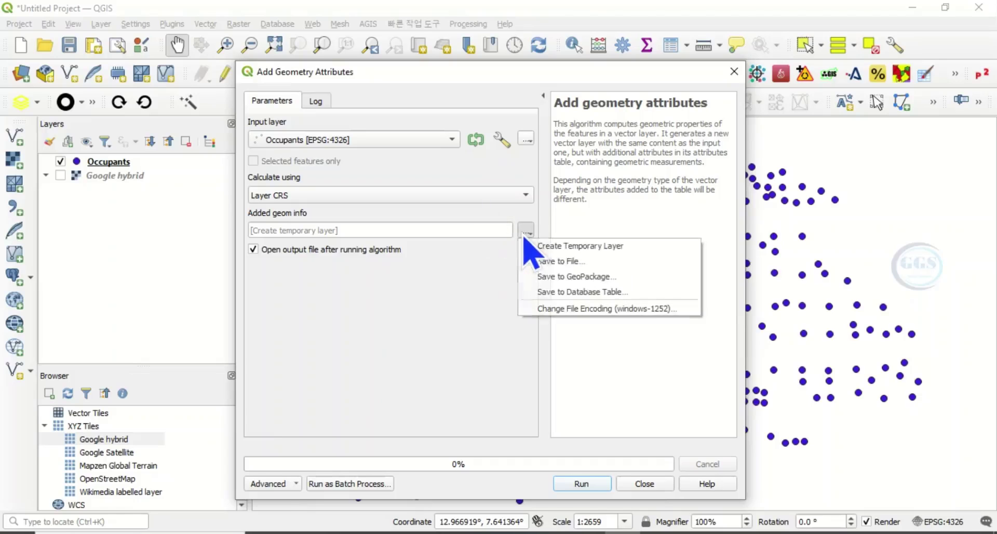
{"action": "left_click", "coordinate": [550, 262]}
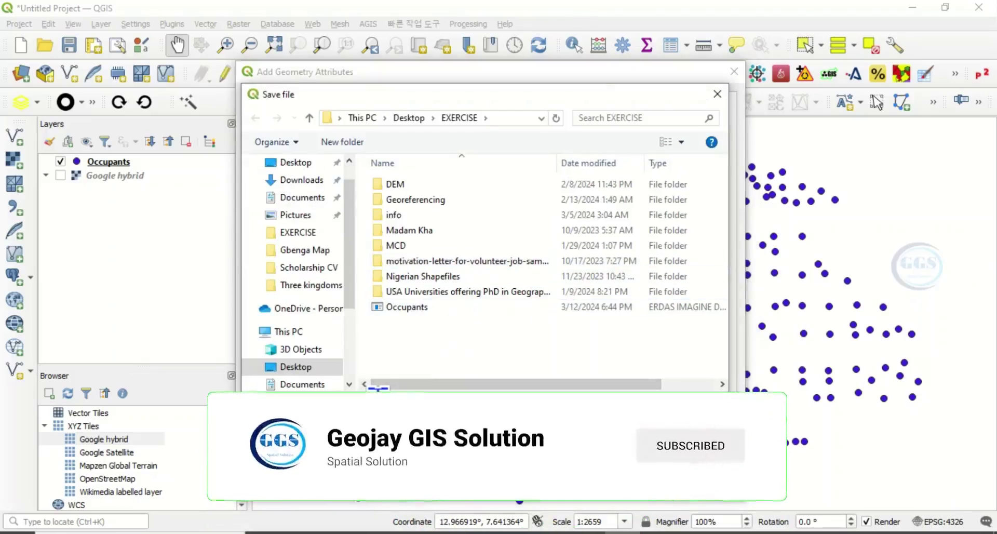
{"action": "type", "text": "Res"}
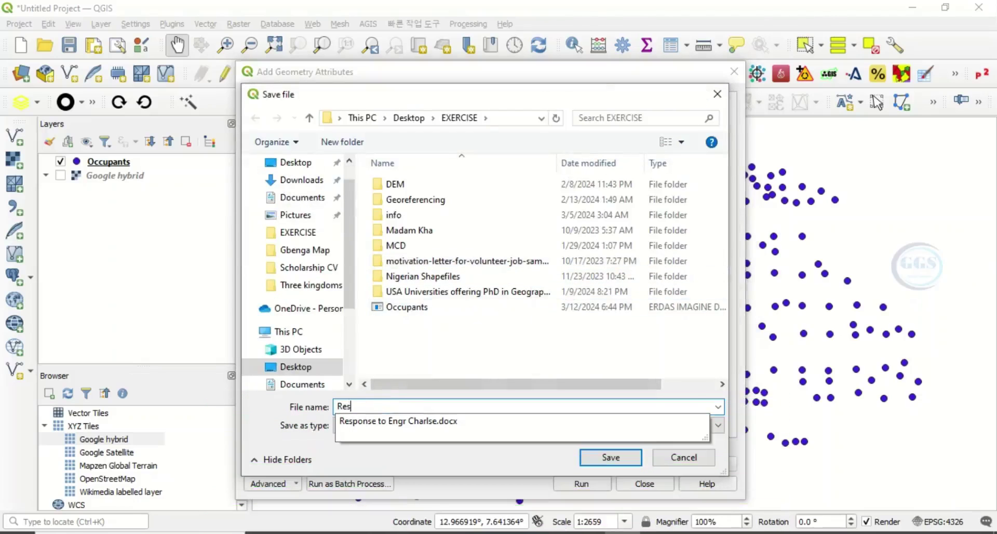
{"action": "type", "text": "ult"}
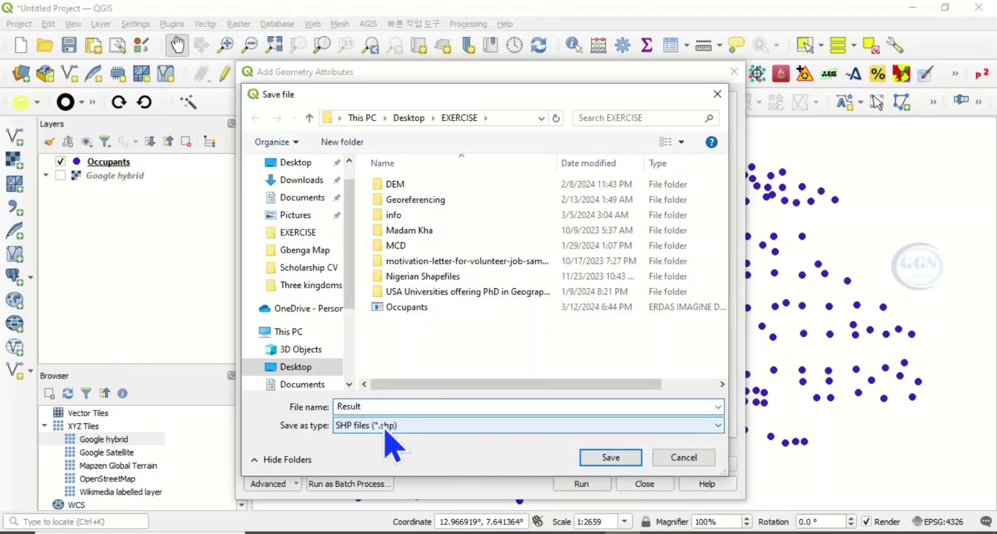
{"action": "left_click", "coordinate": [611, 457]}
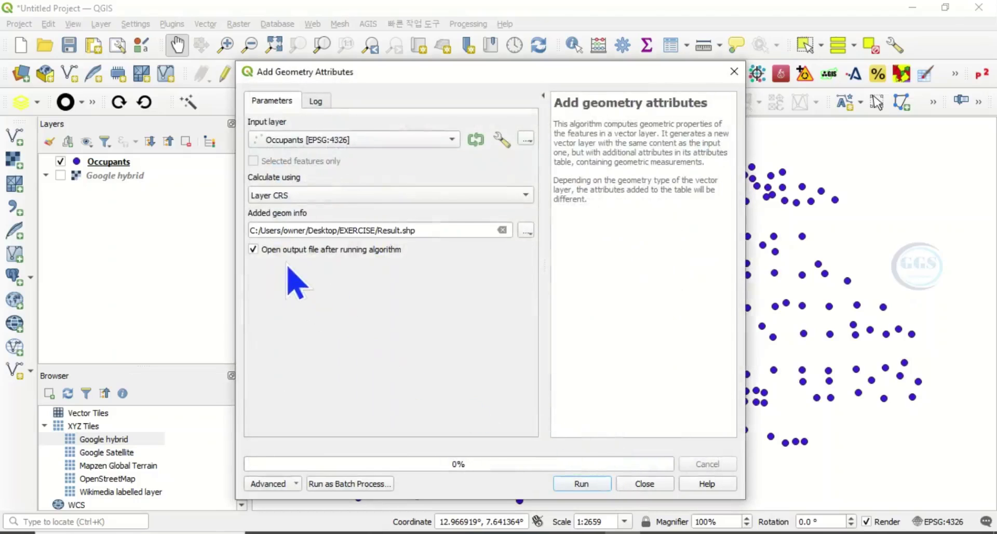
- Run the tool to create Result, then open its table widened to show xcoord and ycoord
{"action": "left_click", "coordinate": [578, 484]}
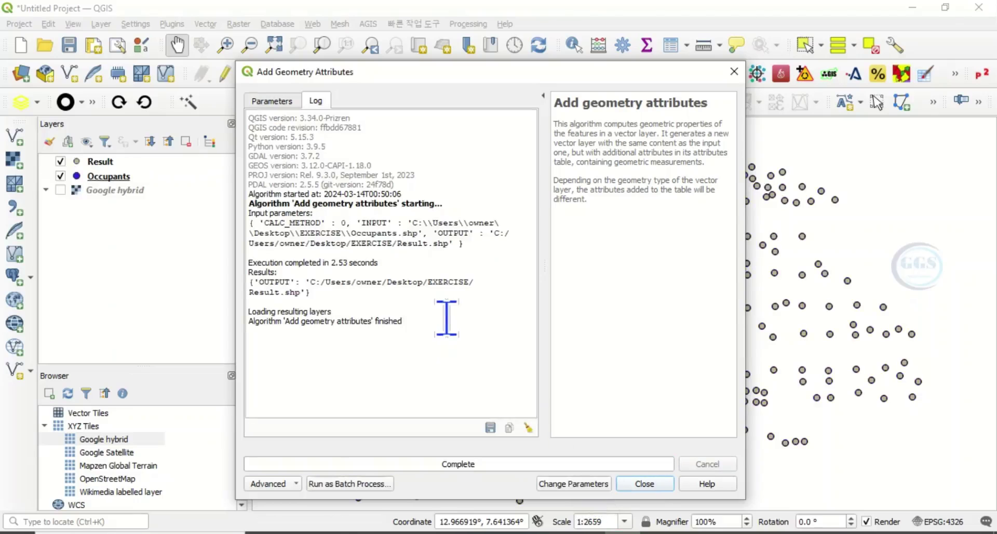
{"action": "left_click", "coordinate": [656, 485]}
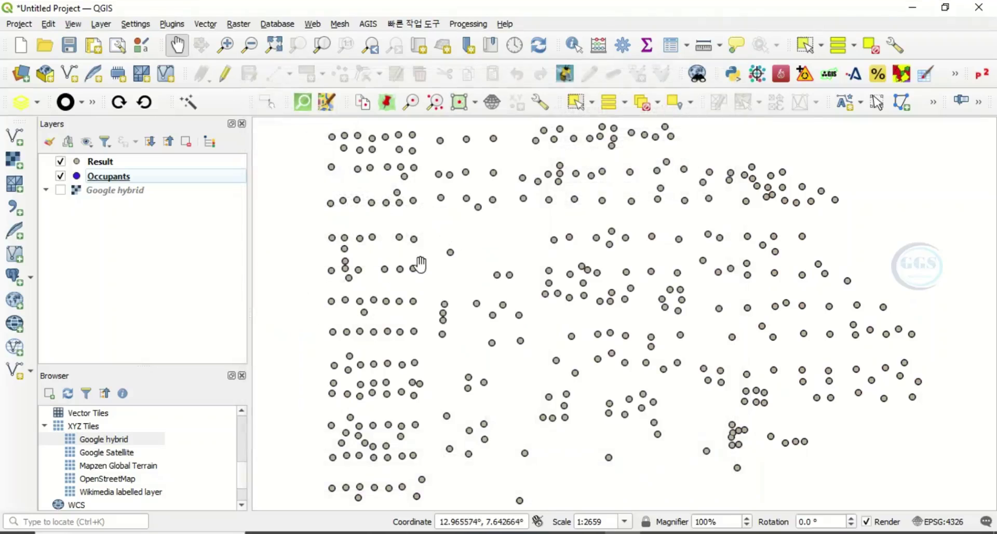
{"action": "left_click", "coordinate": [104, 163]}
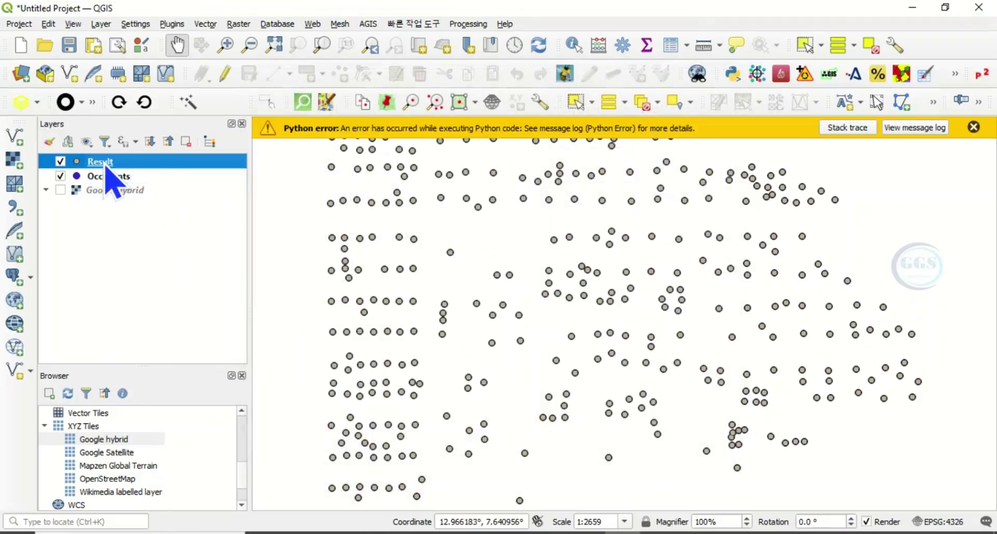
{"action": "right_click", "coordinate": [105, 162]}
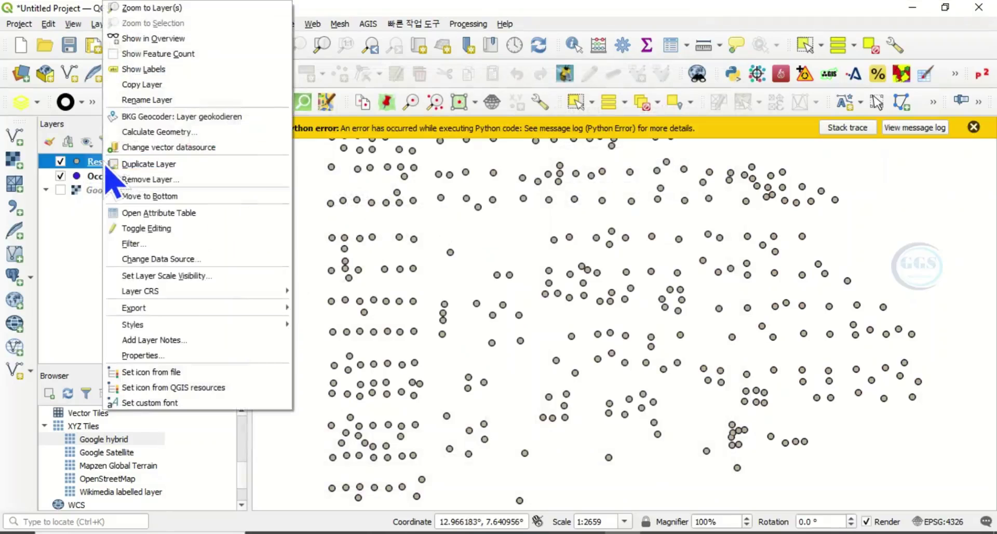
{"action": "left_click", "coordinate": [158, 215]}
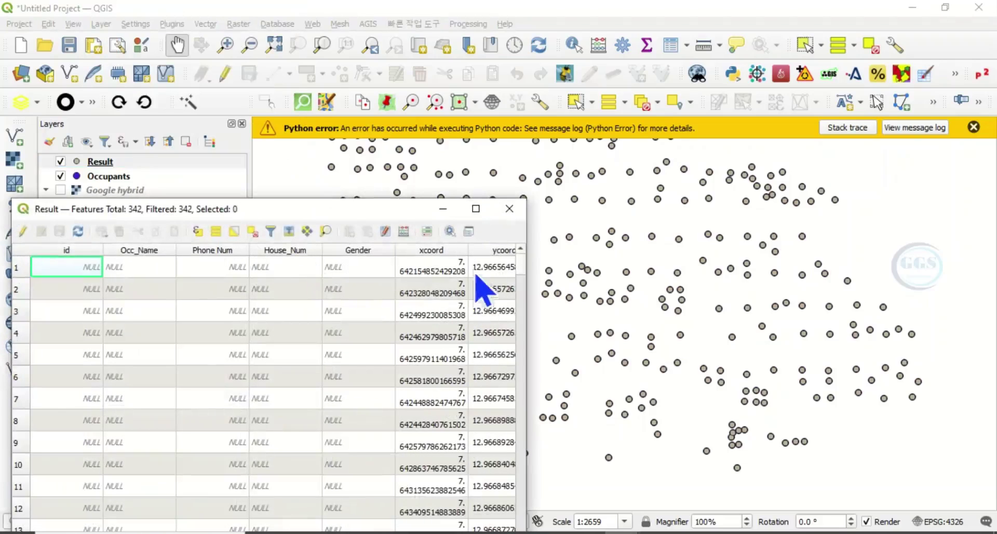
{"action": "left_click_drag", "start_coordinate": [525, 229], "coordinate": [620, 242]}
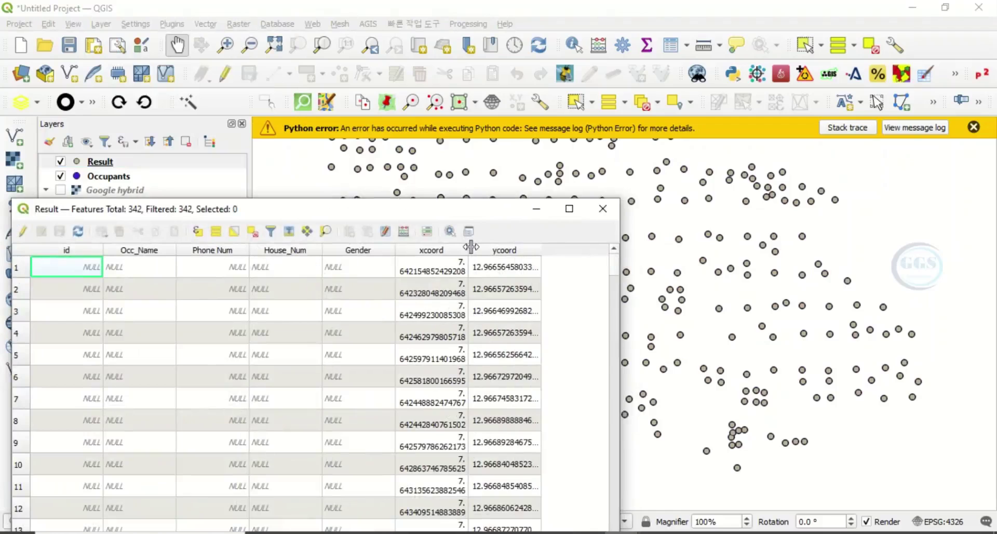
{"action": "left_click_drag", "start_coordinate": [470, 247], "coordinate": [485, 248]}
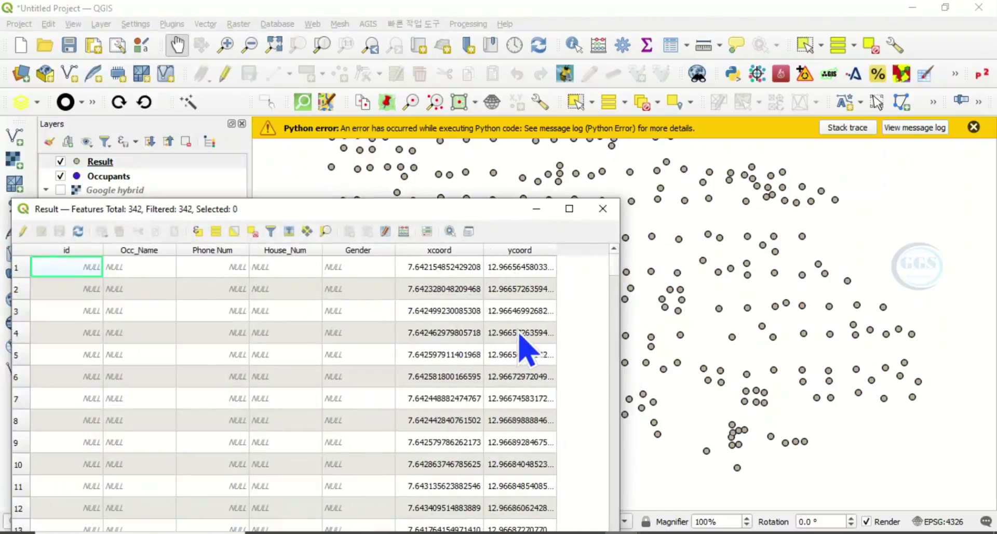